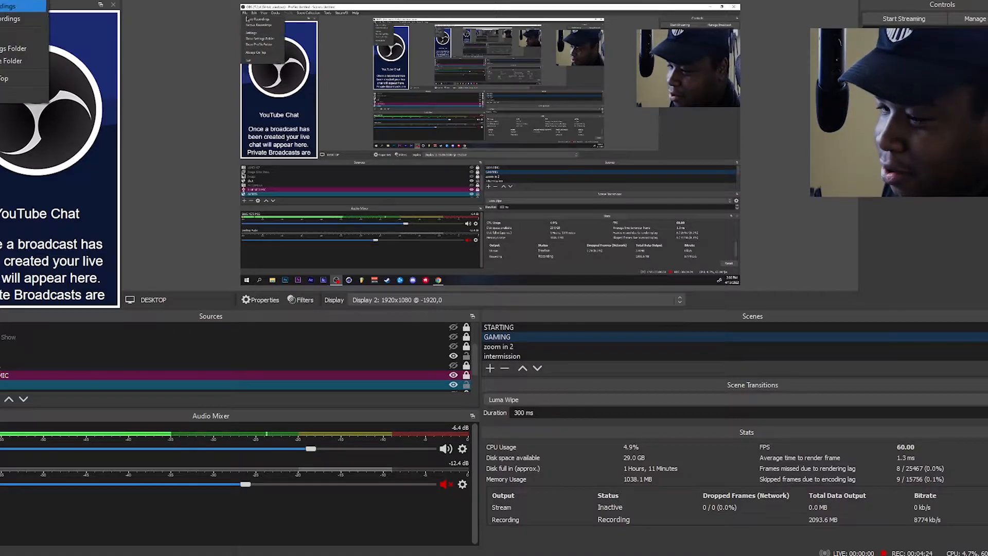
- Open the settings and review the Stream and General pages
click(256, 35)
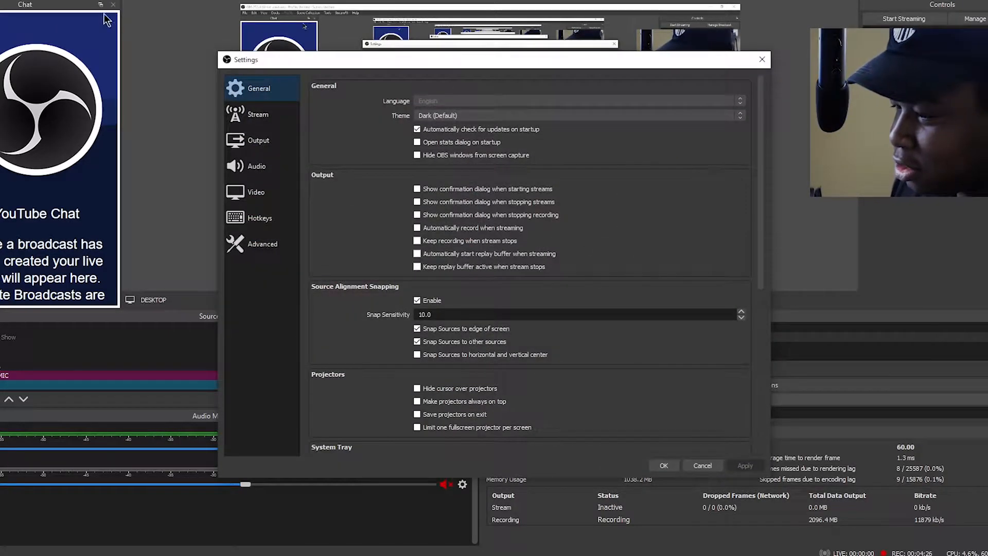
click(252, 117)
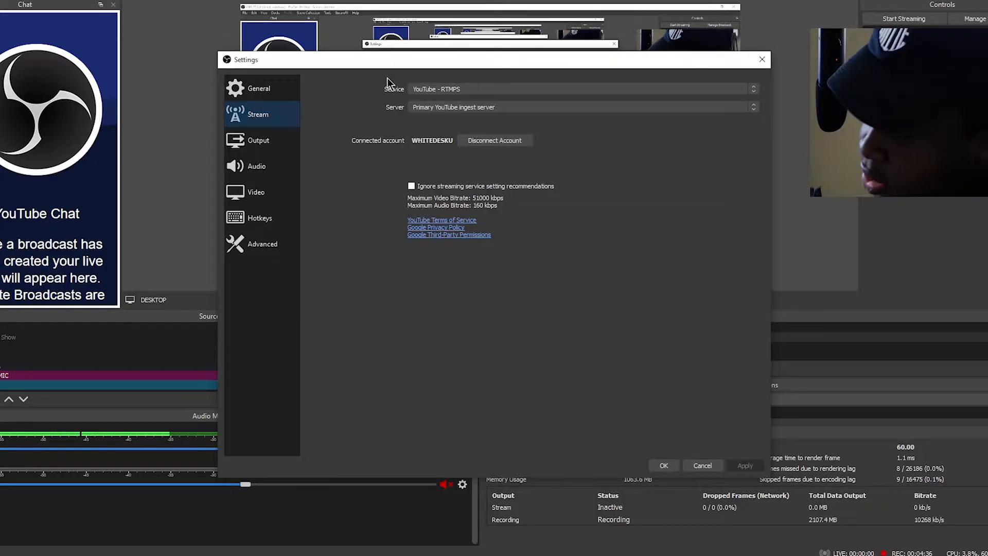
click(271, 85)
scroll(588, 167, down, 9)
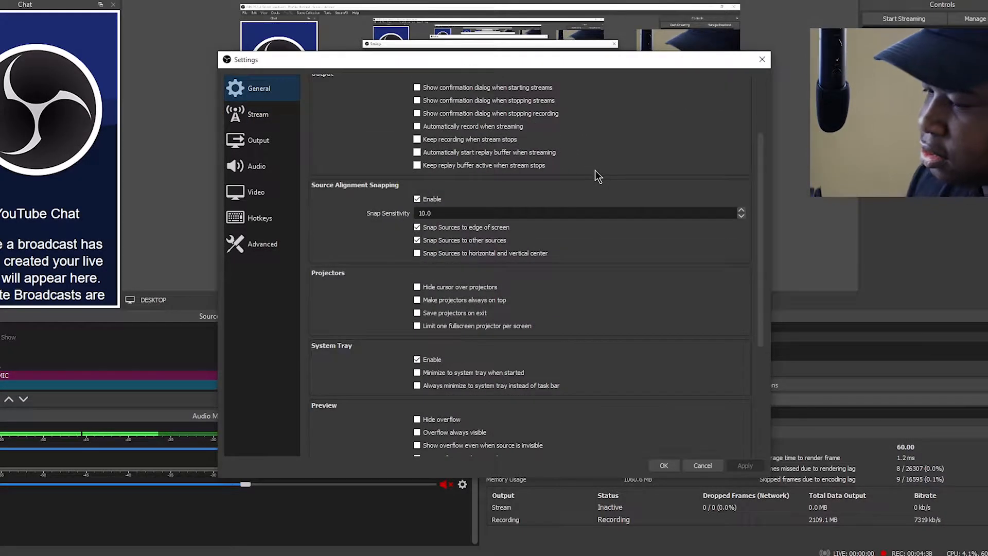
- Bring up the streaming output settings and move the settings window aside
click(248, 137)
click(343, 107)
click(325, 108)
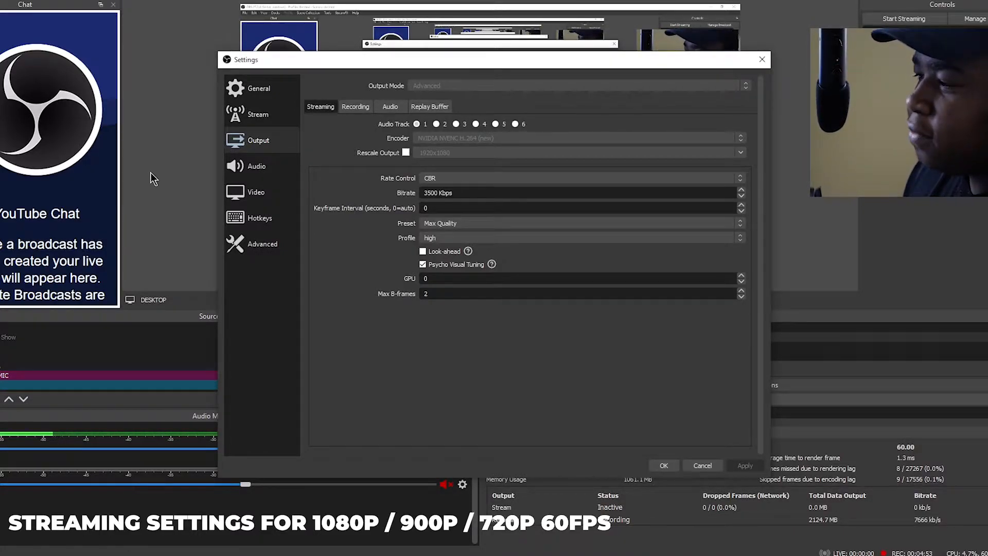
drag(716, 64, 612, 35)
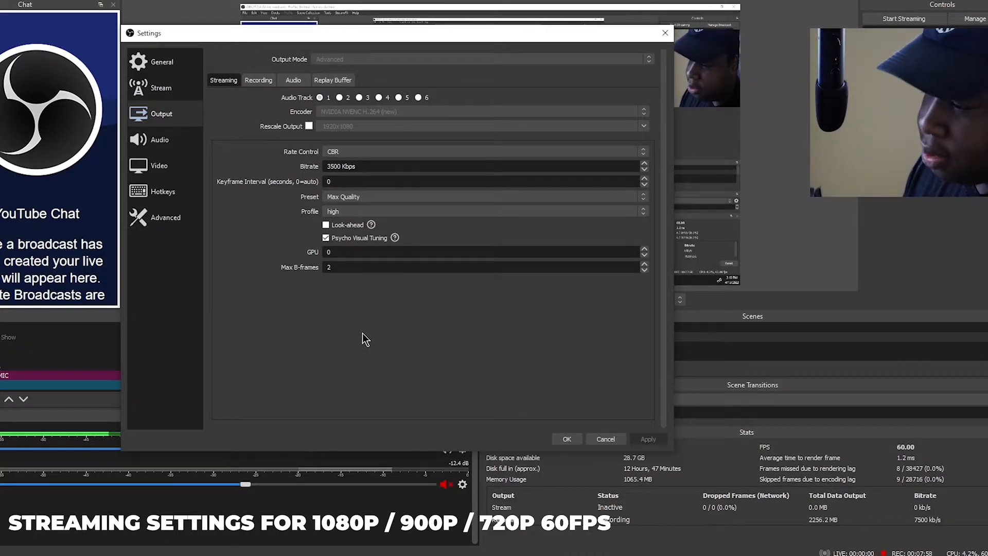
- Examine the encoder presets available for streaming, choosing Max Quality
click(340, 198)
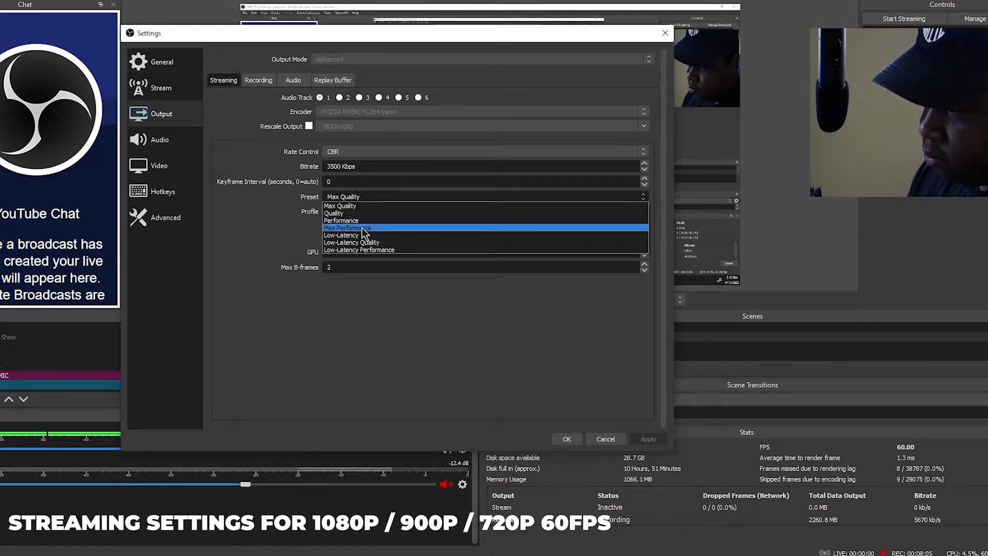
click(256, 230)
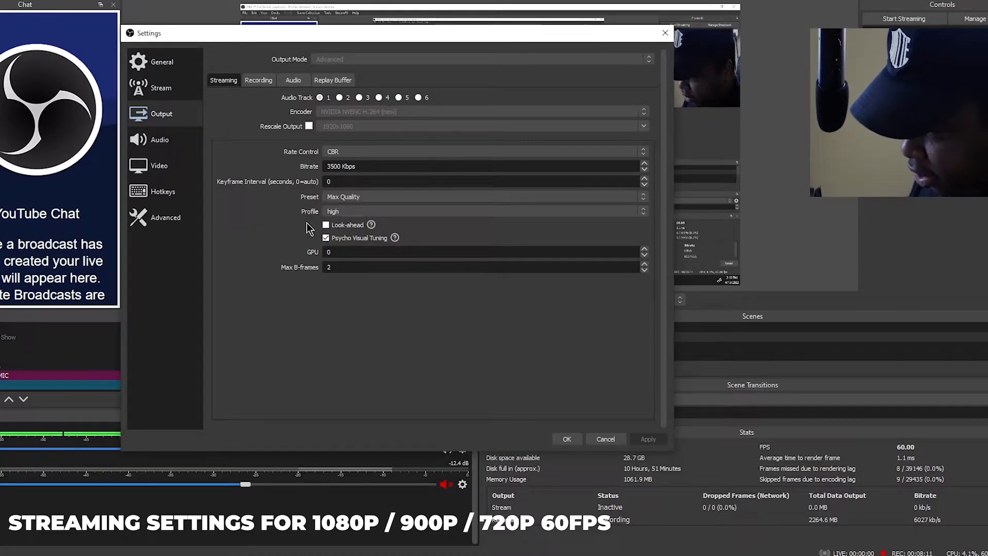
click(380, 197)
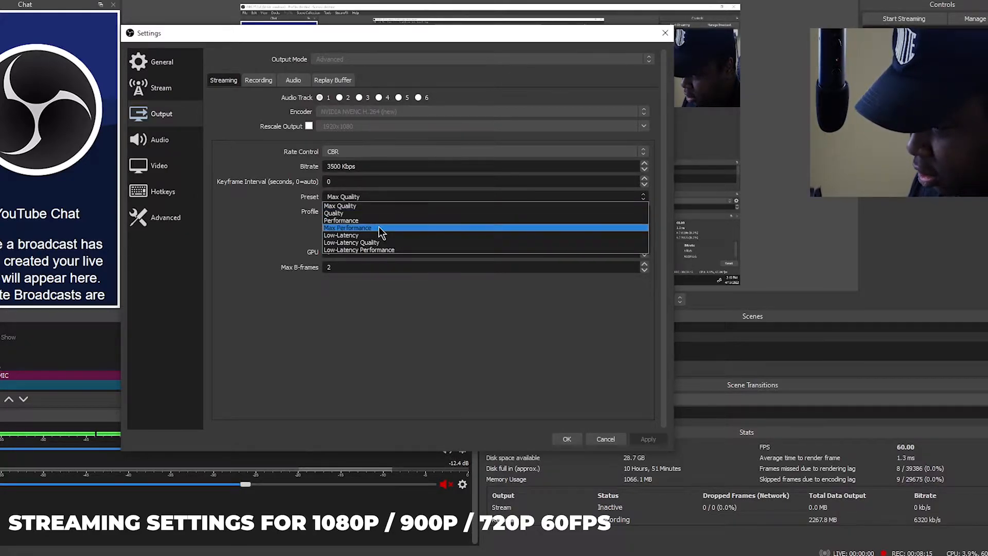
click(240, 215)
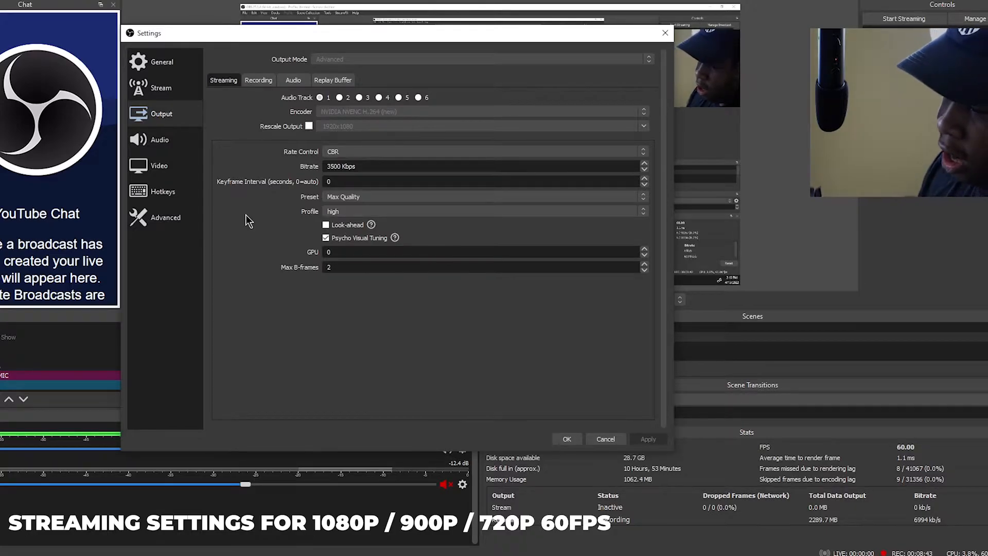
click(345, 197)
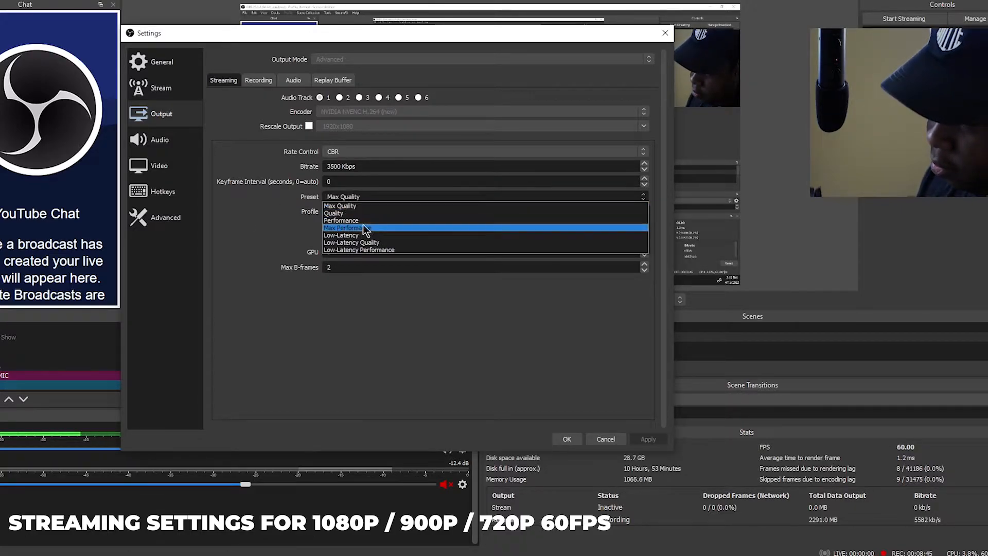
click(363, 206)
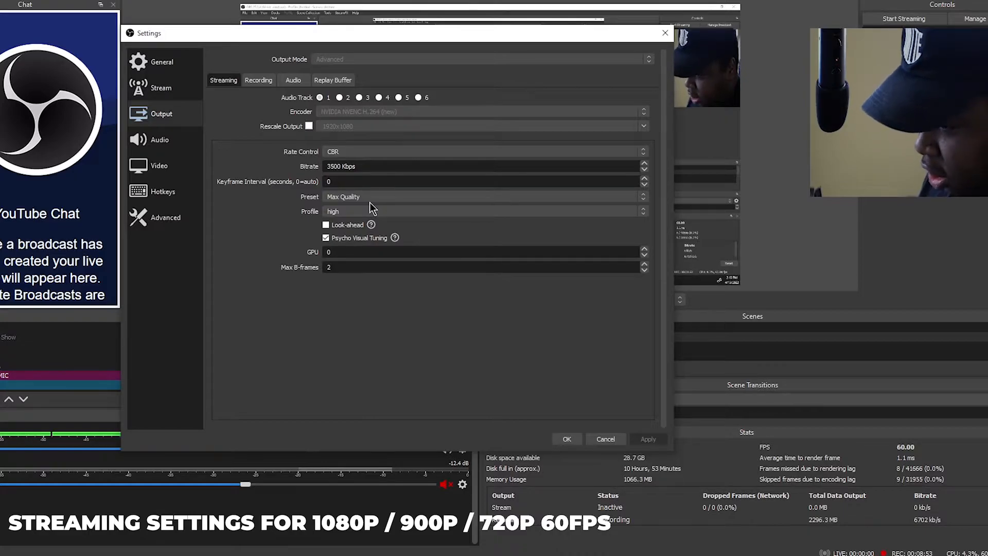
click(369, 198)
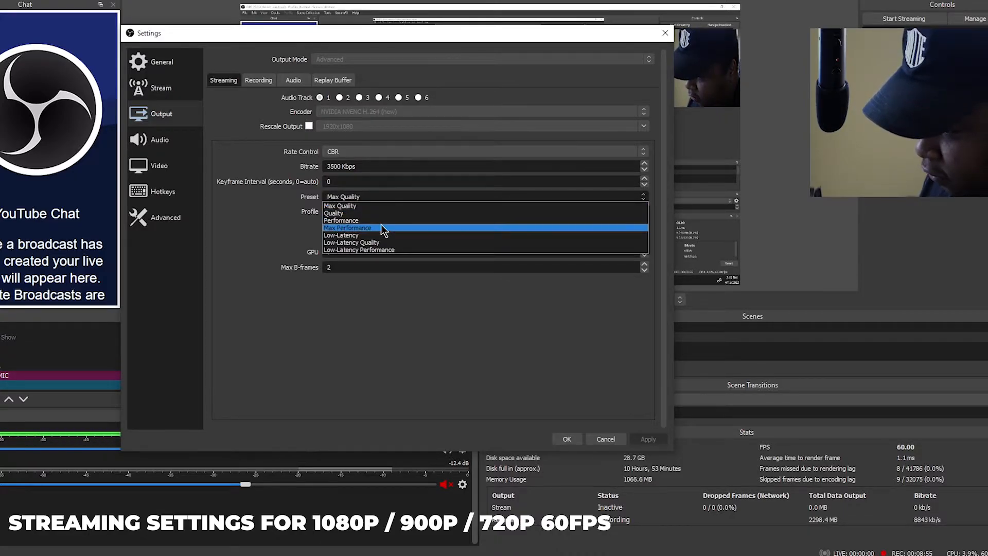
click(270, 226)
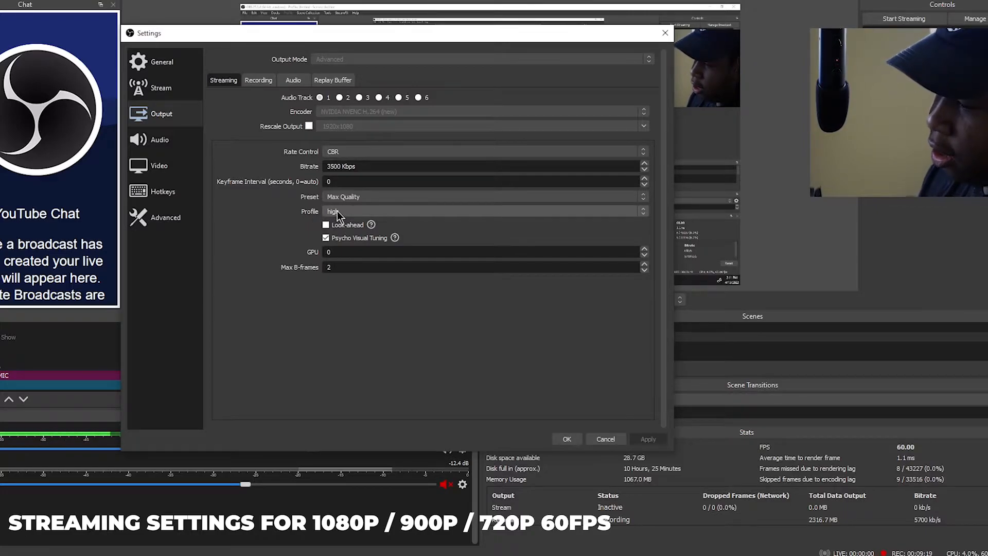
- Read the Psycho Visual Tuning description and examine the rate control options for streaming
mouse_move(334, 230)
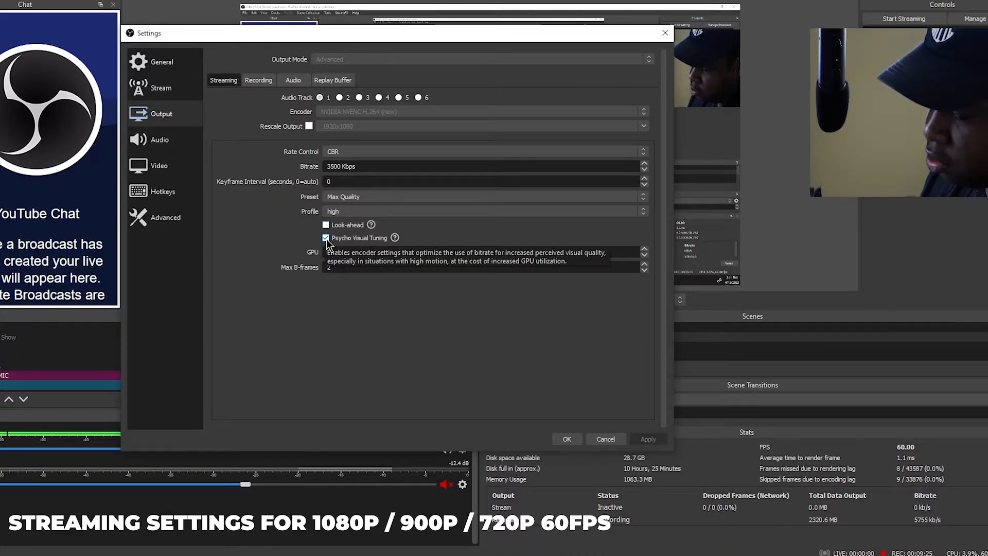
click(340, 152)
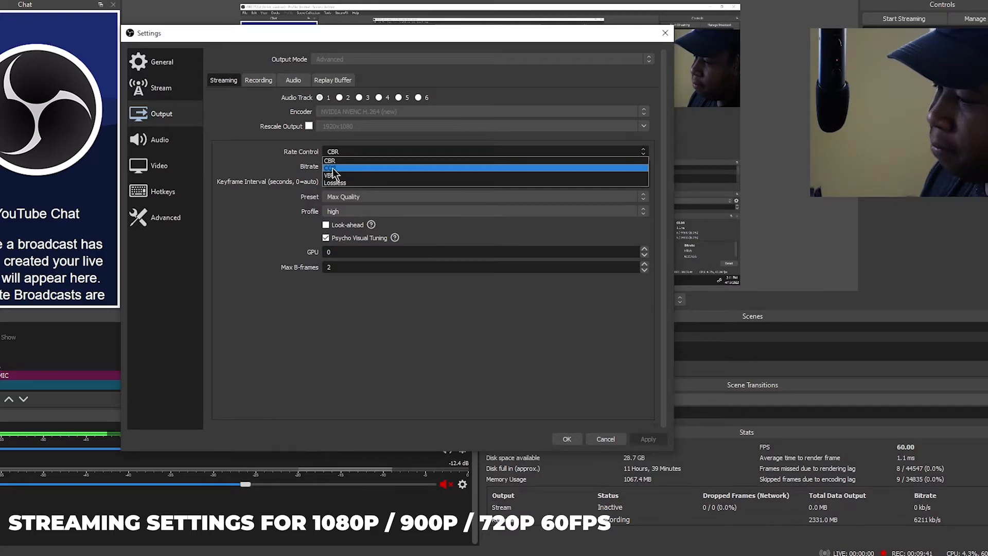
click(272, 163)
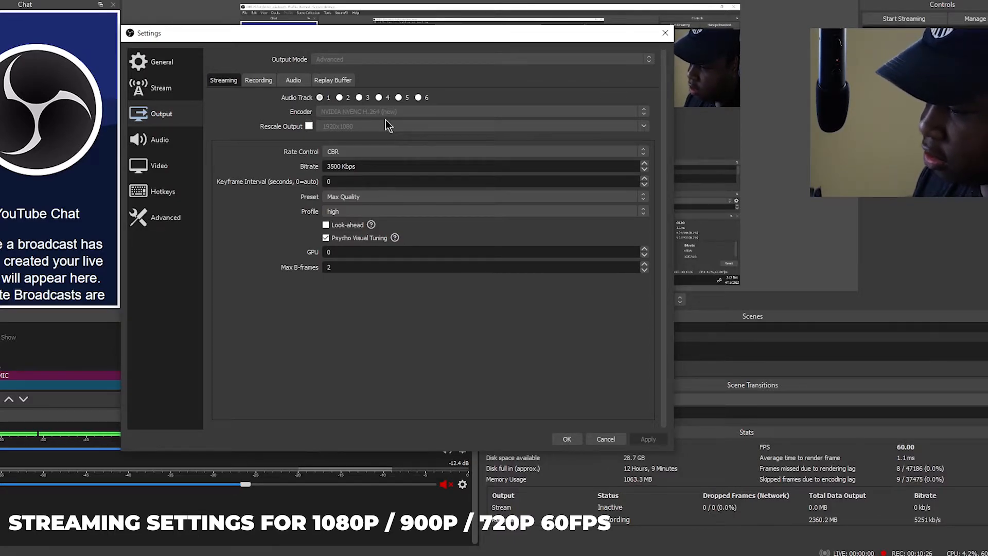
- Examine the recording output settings, including the encoder preset choices
click(247, 80)
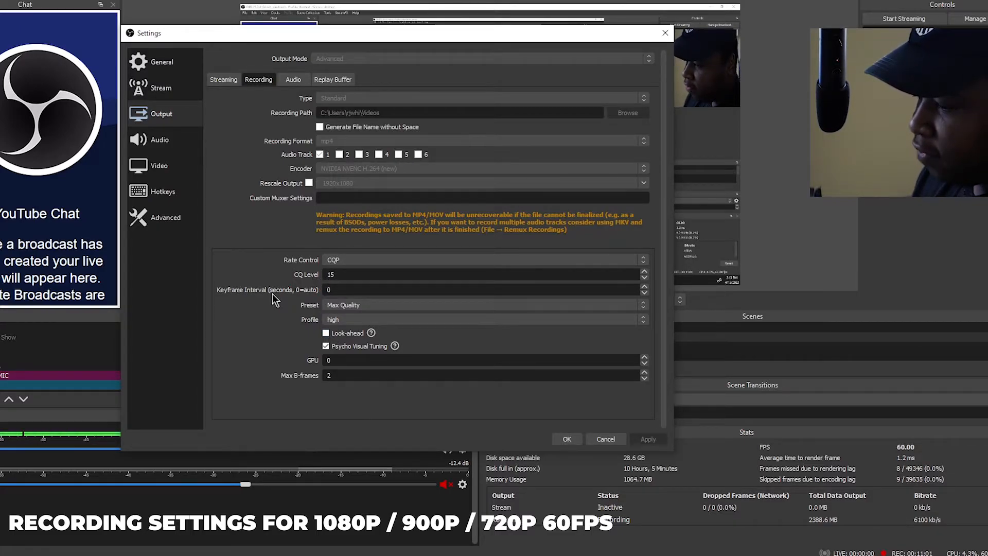
click(344, 306)
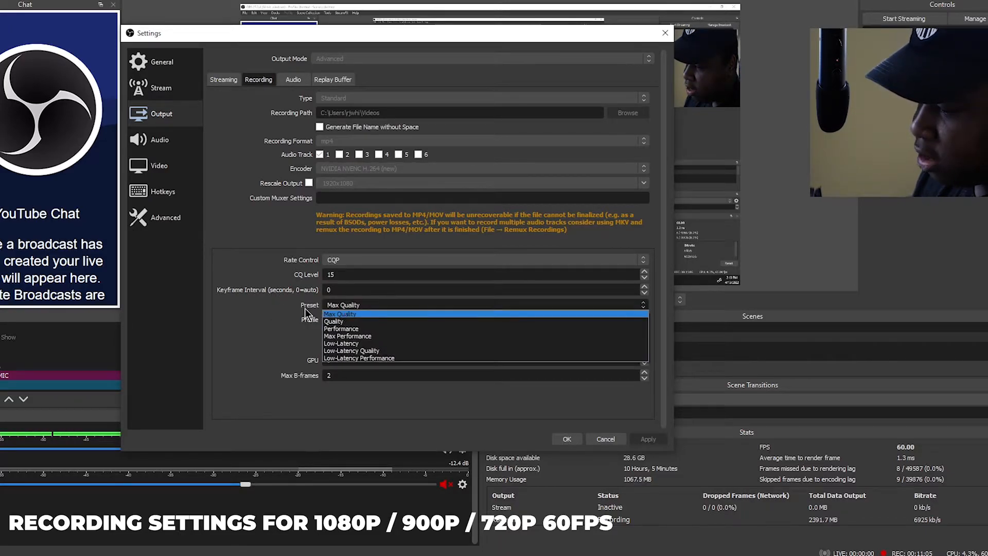
click(305, 307)
click(352, 309)
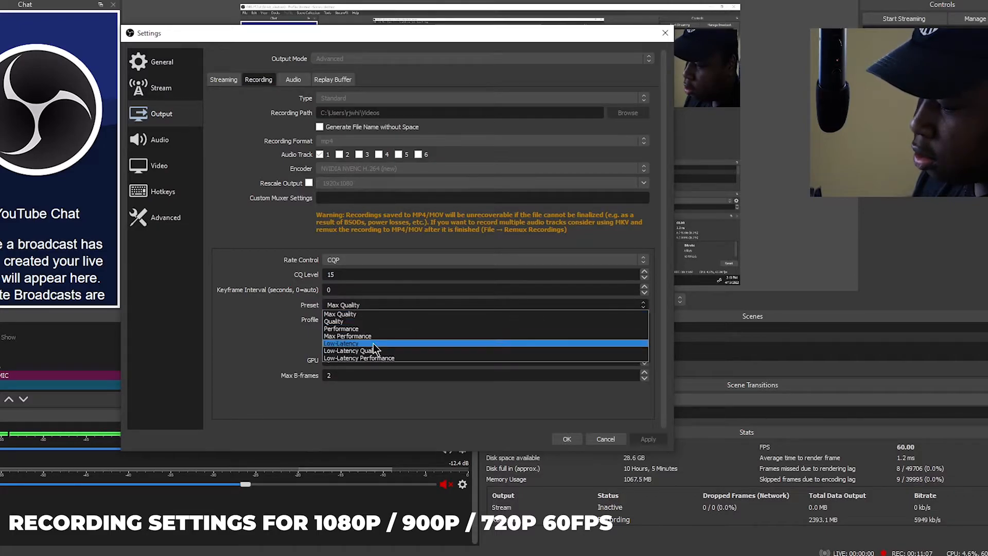
click(261, 326)
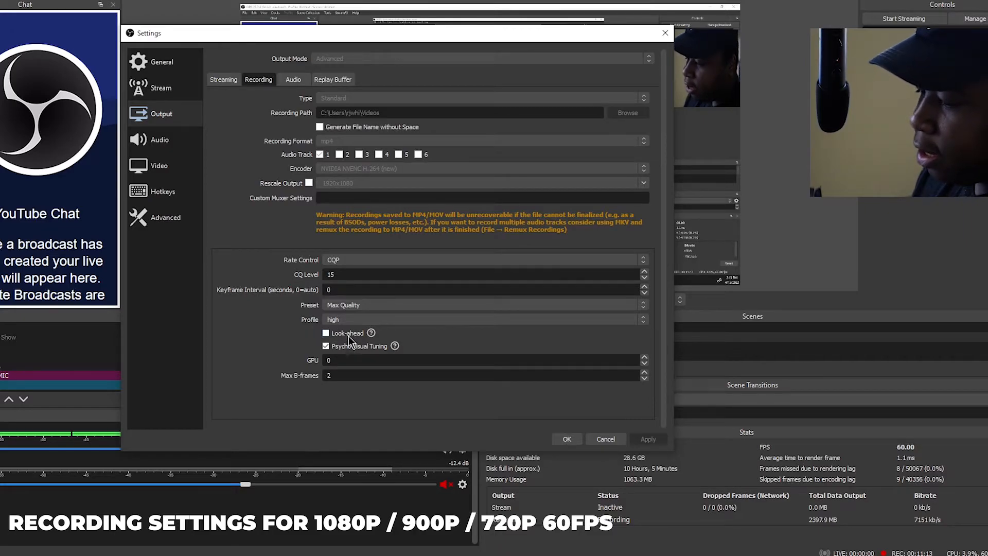
mouse_move(361, 331)
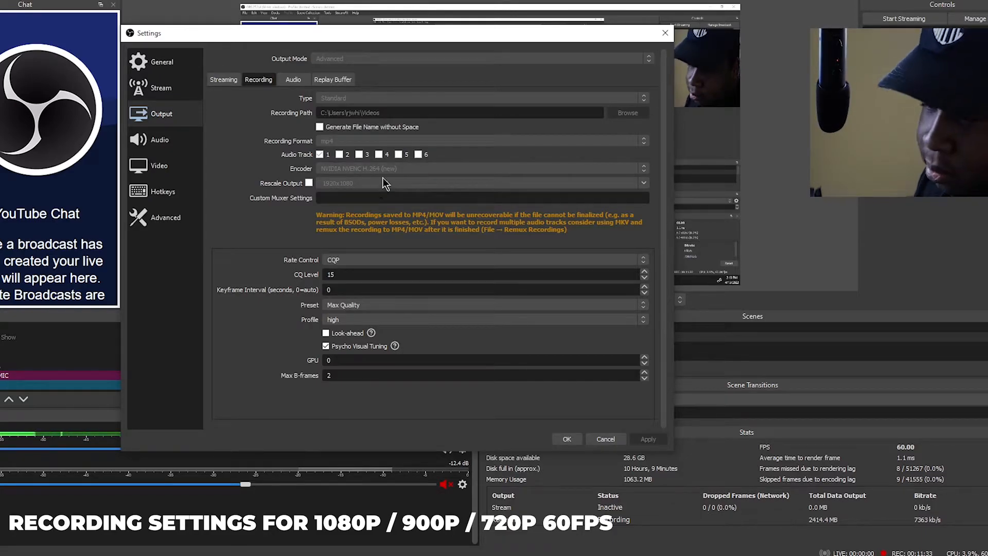
- Review the audio settings for global devices, meters and monitoring, and open the video settings
click(169, 140)
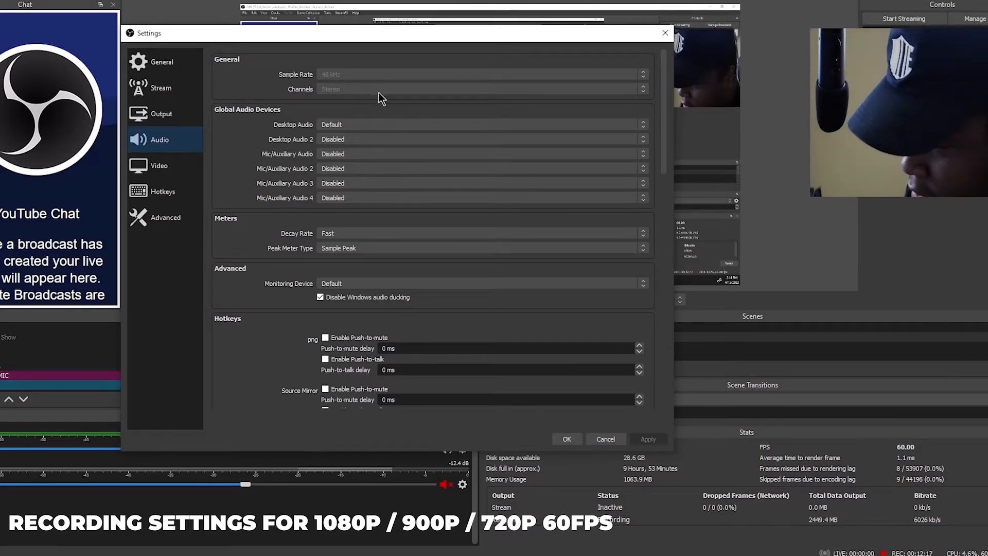
scroll(216, 288, down, 2)
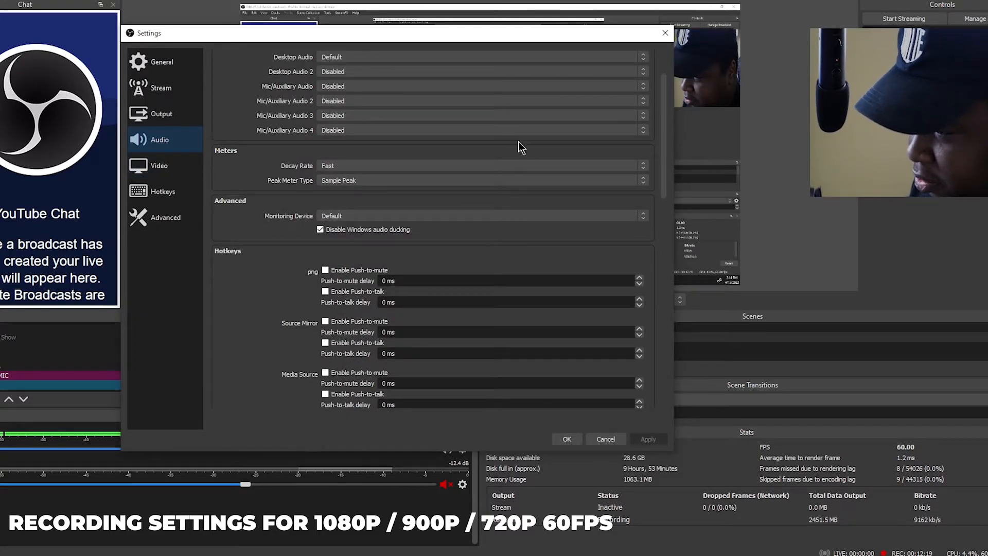
click(180, 175)
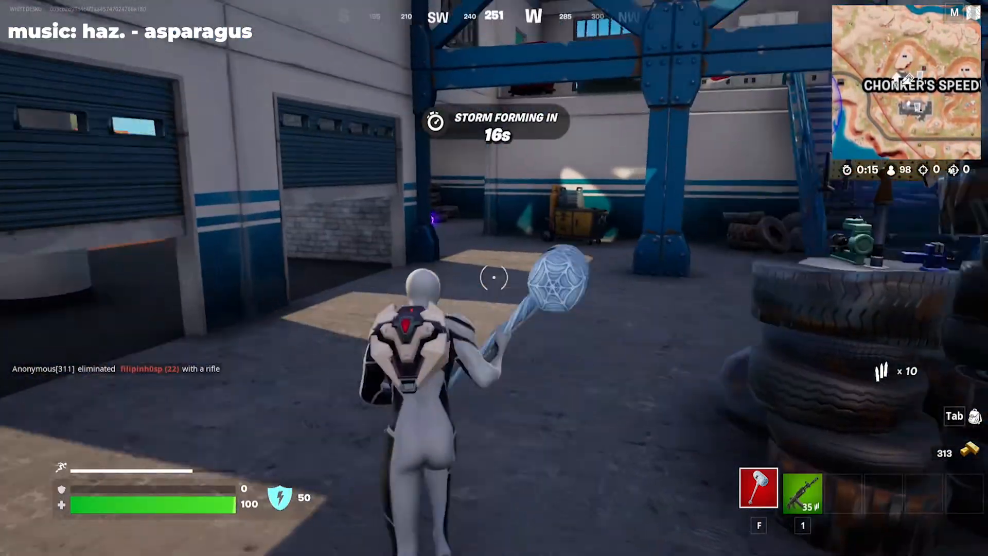
key(w)
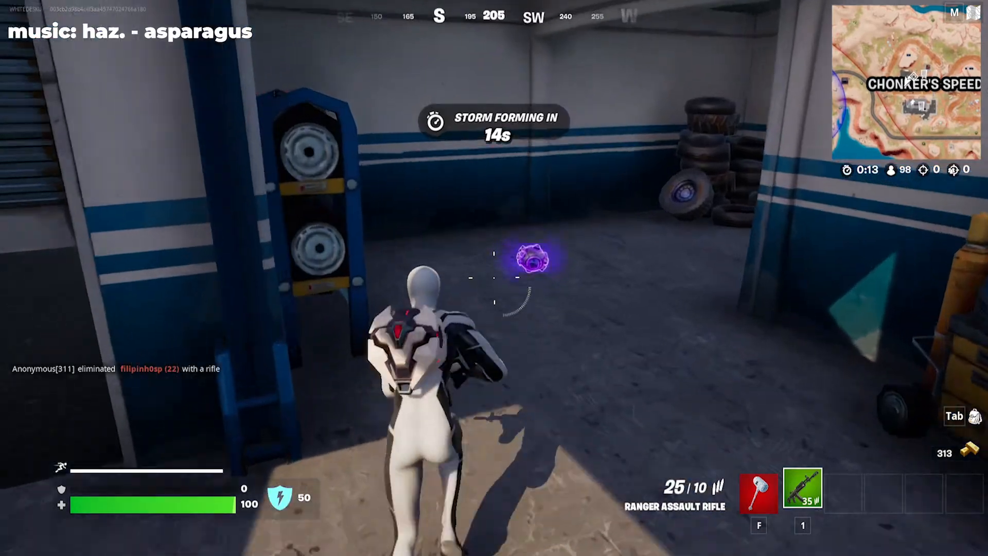
key(e)
key(w)
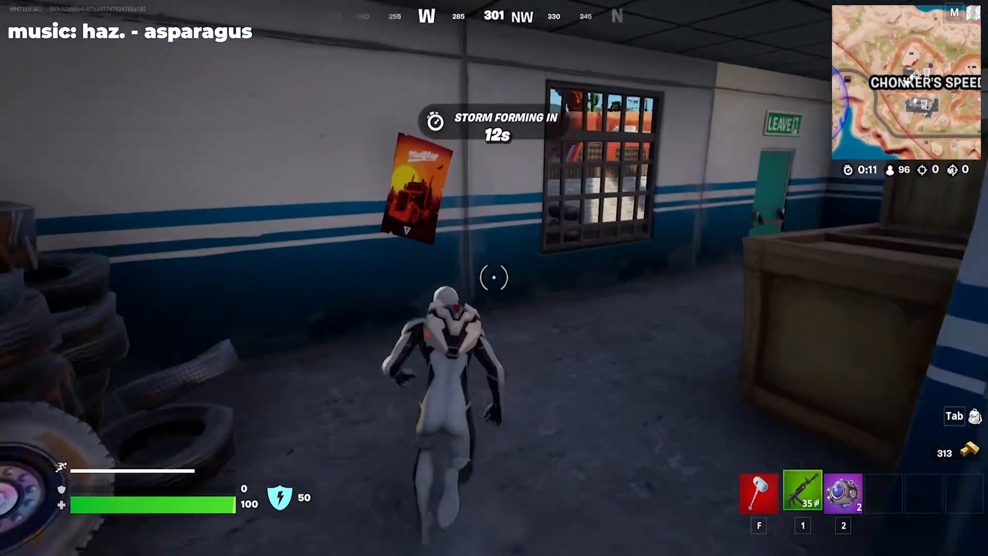
key(1)
key(w)
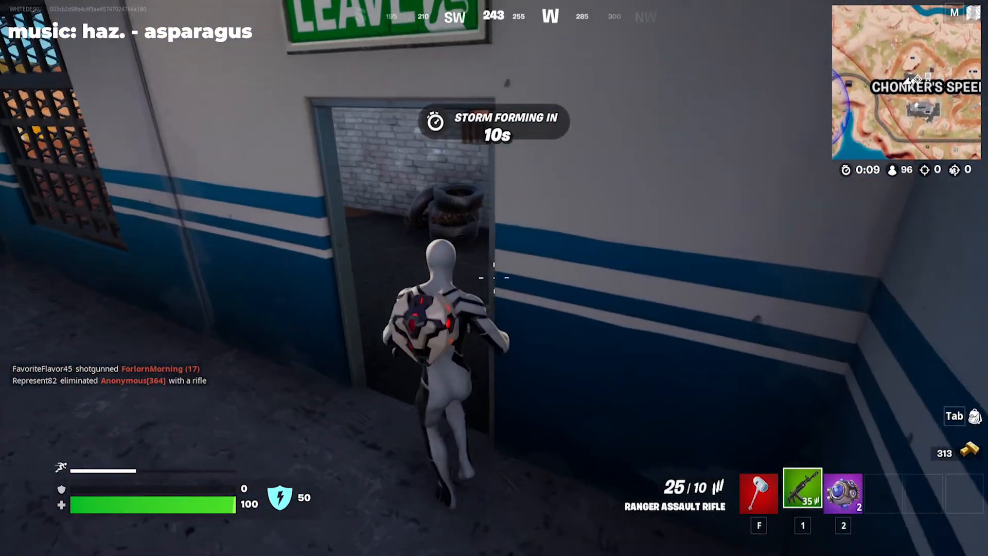
key(w)
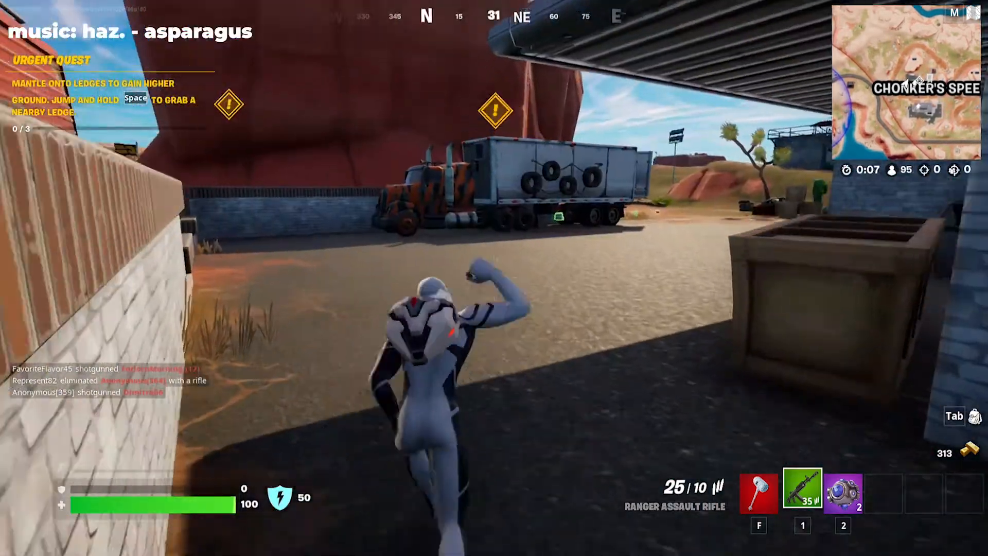
key(2)
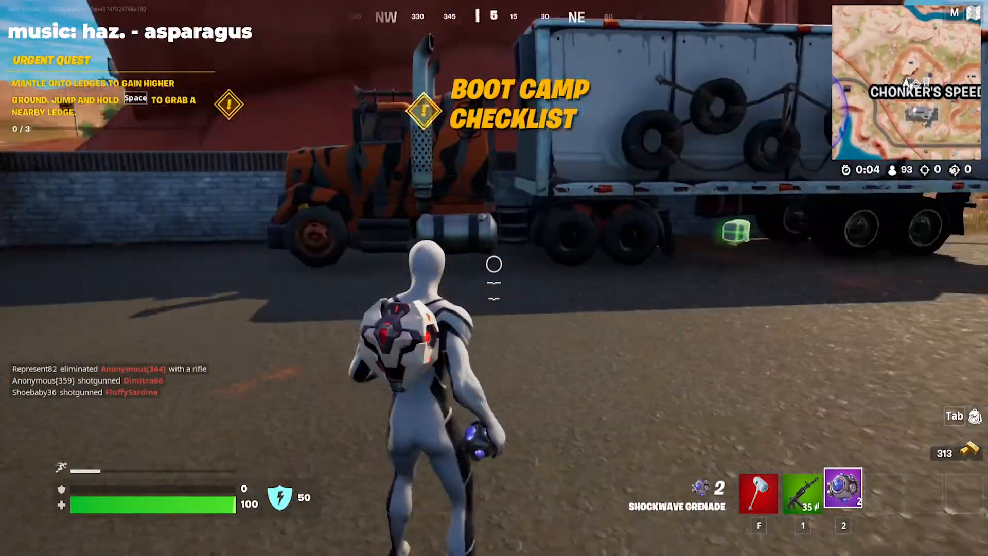
key(w)
key(w)
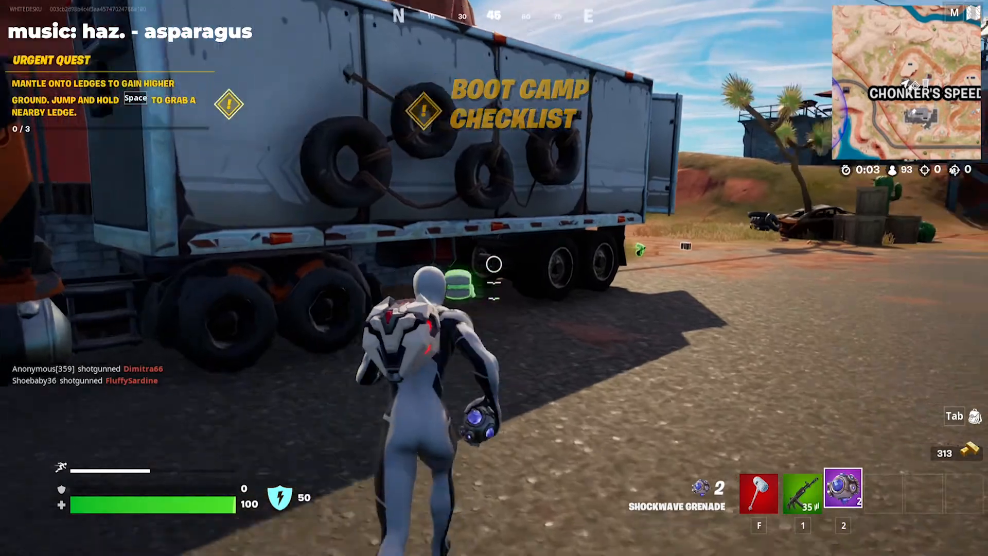
key(e)
key(w)
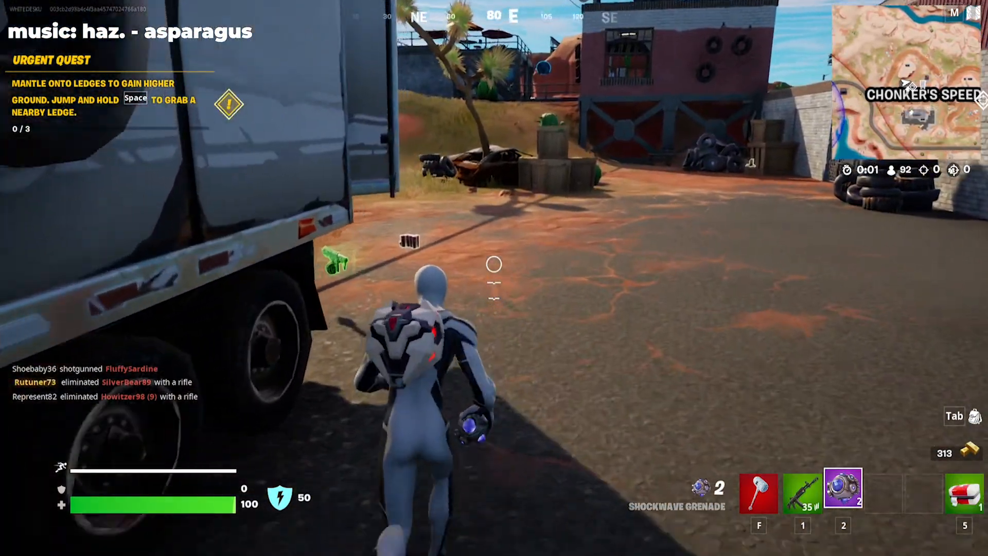
key(e)
key(w)
click(494, 264)
key(w)
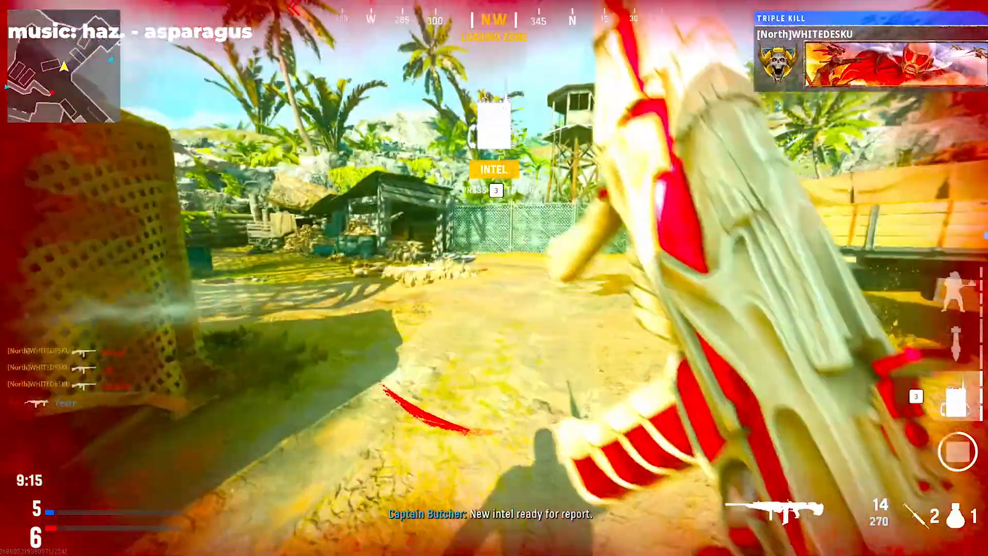
key(w)
key(c)
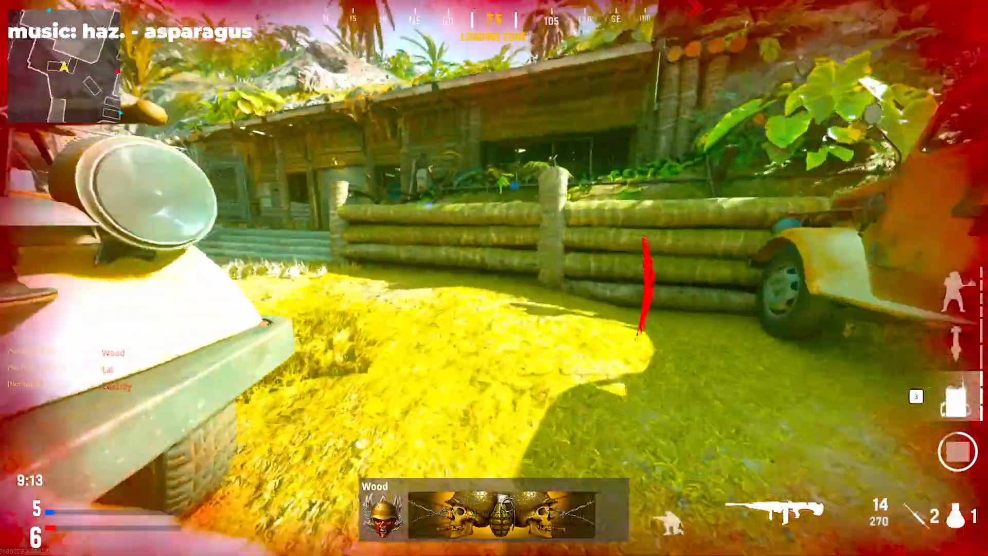
key(r)
key(w)
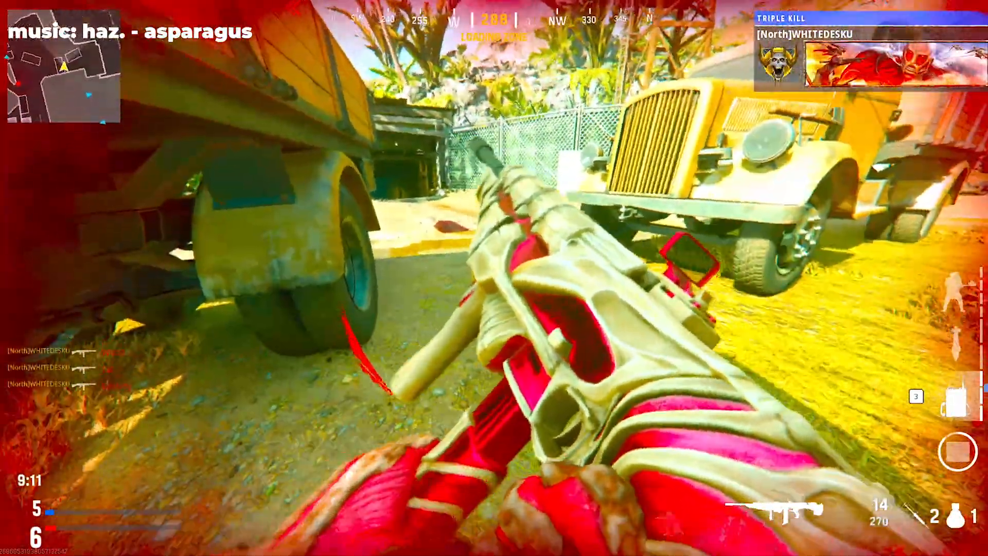
key(w)
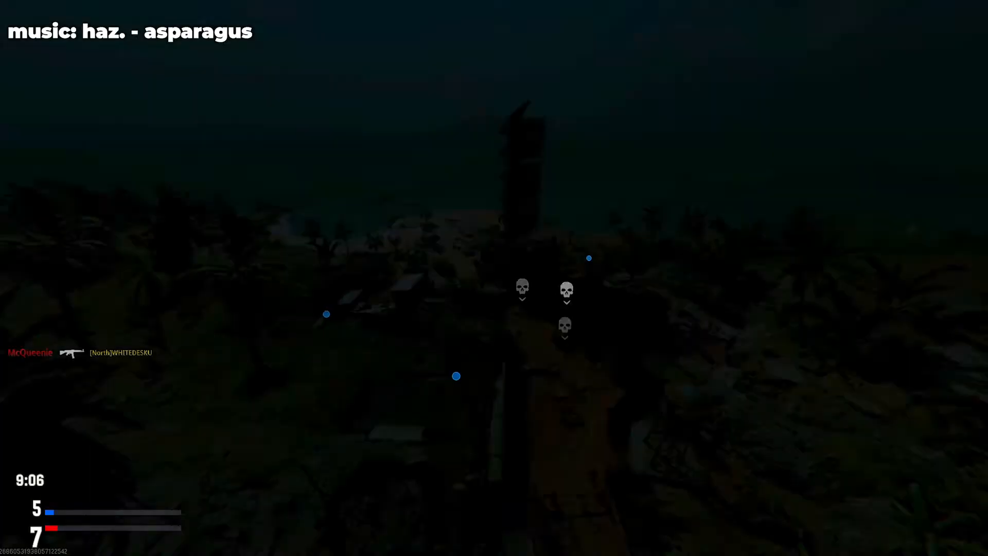
key(w)
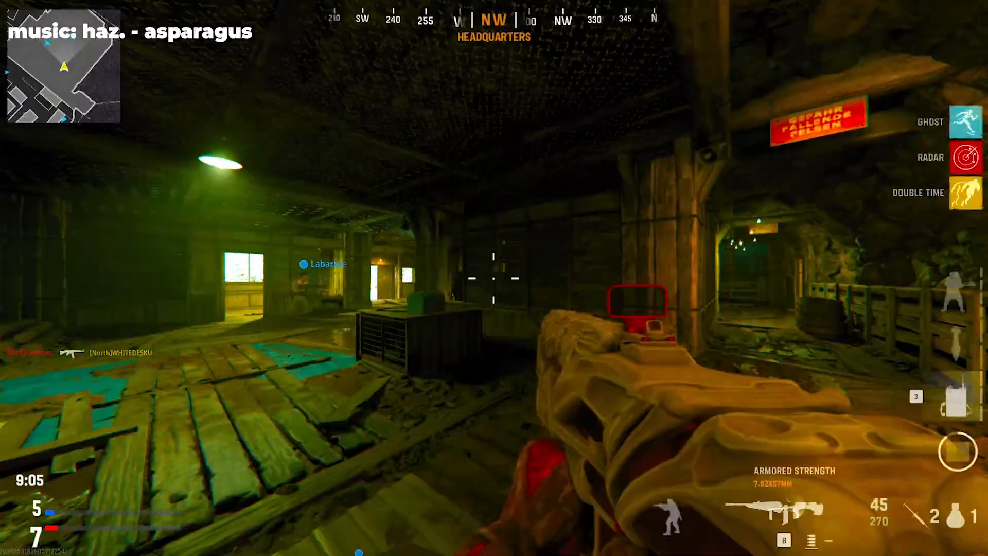
key(w)
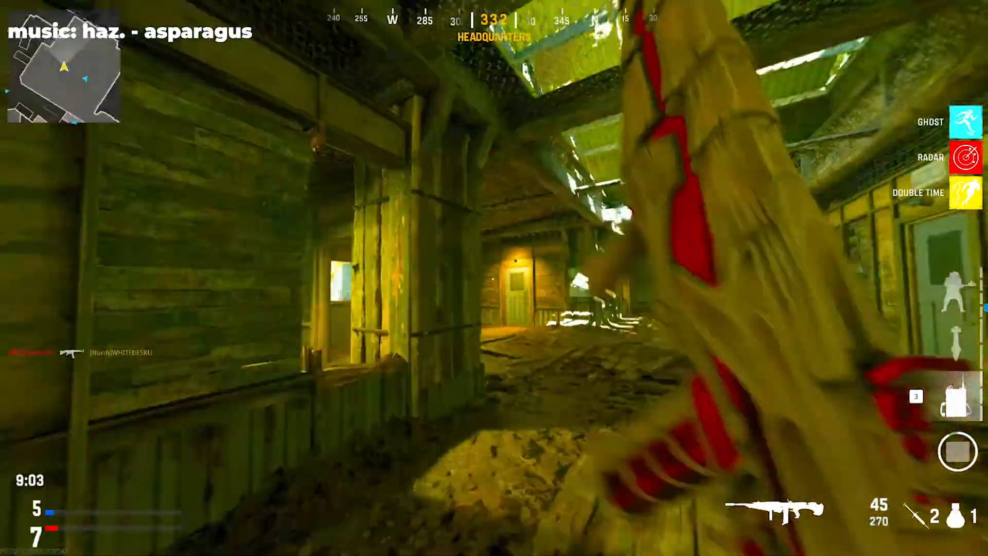
key(w)
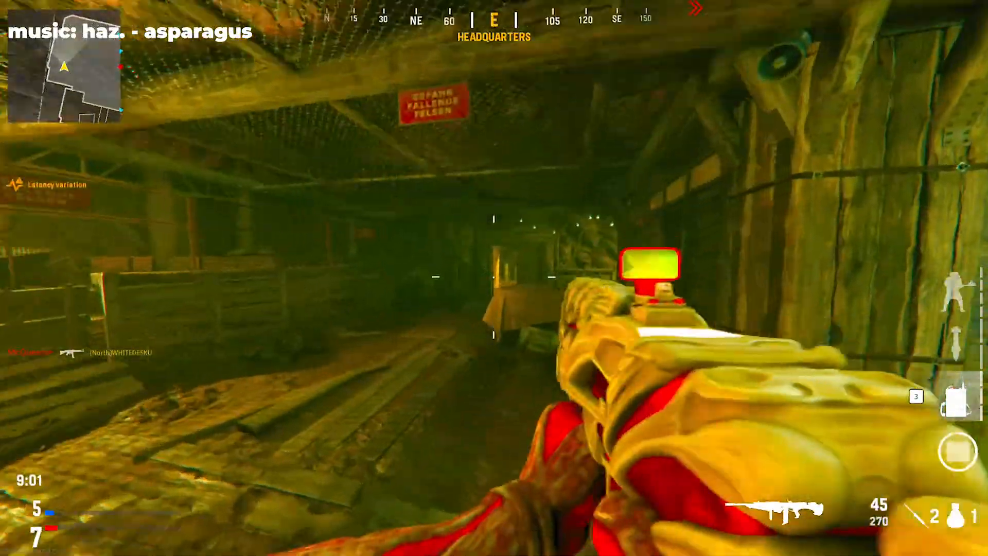
key(w)
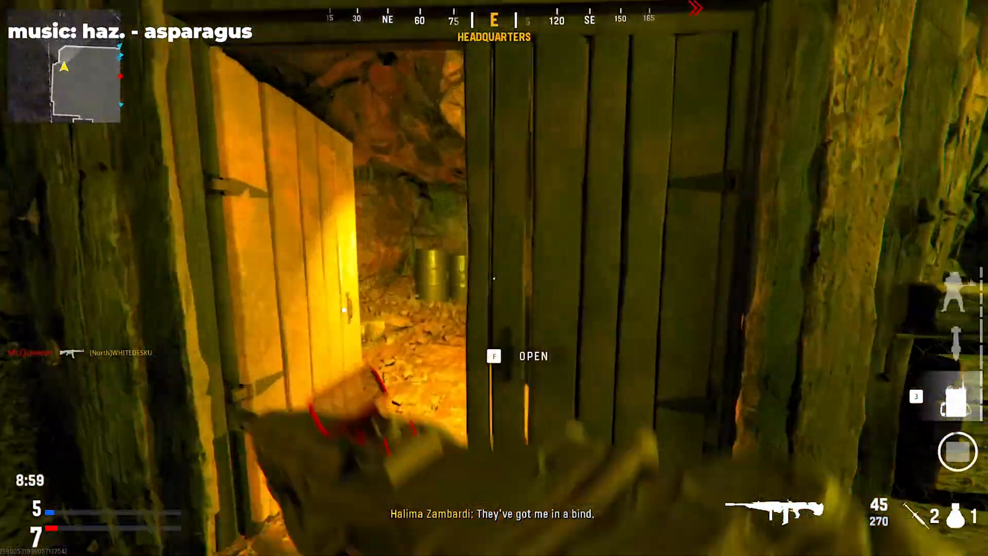
key(w)
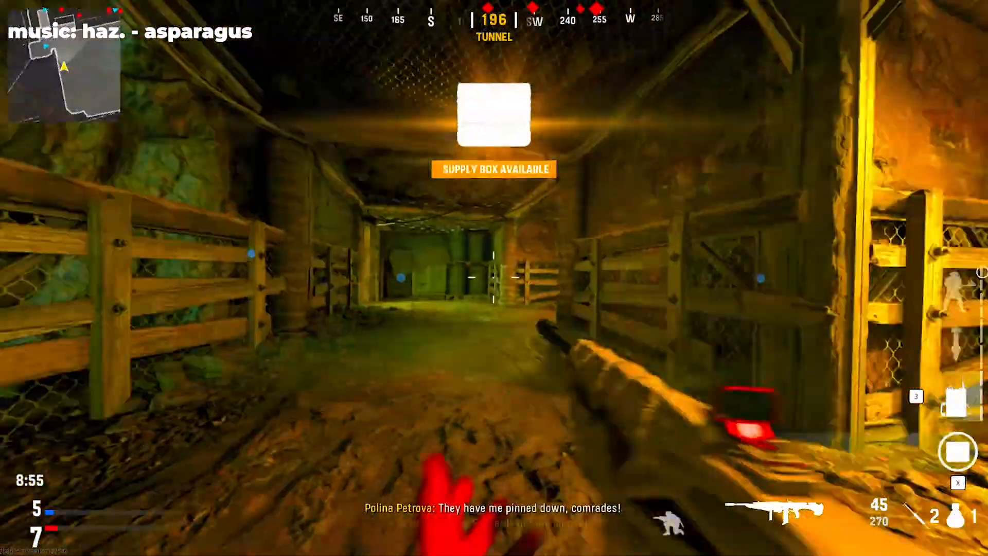
key(w)
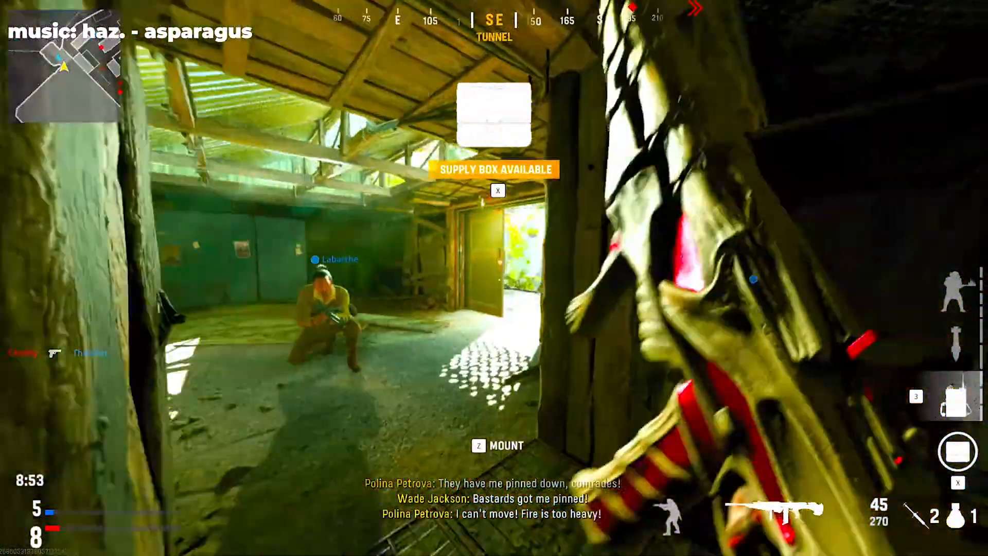
key(w)
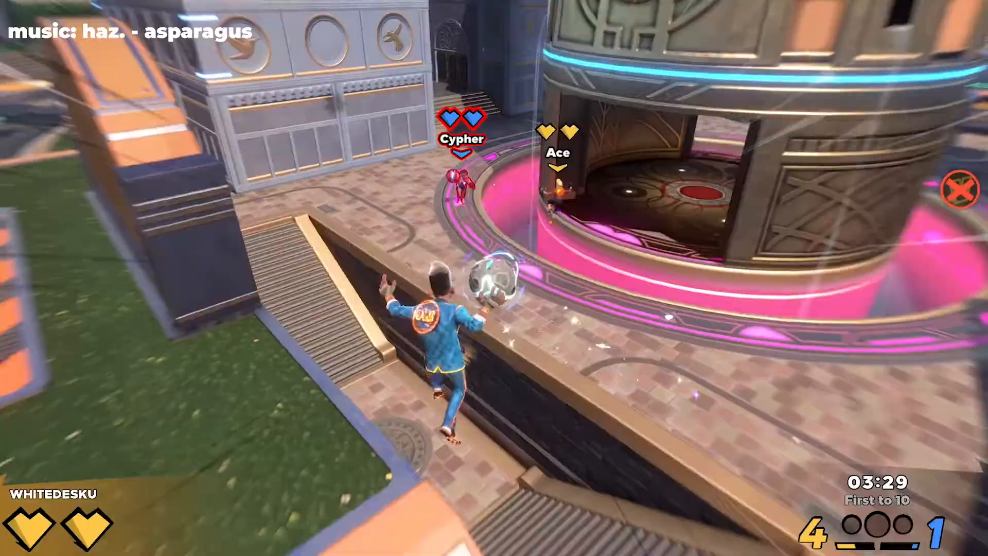
key(w)
key(space)
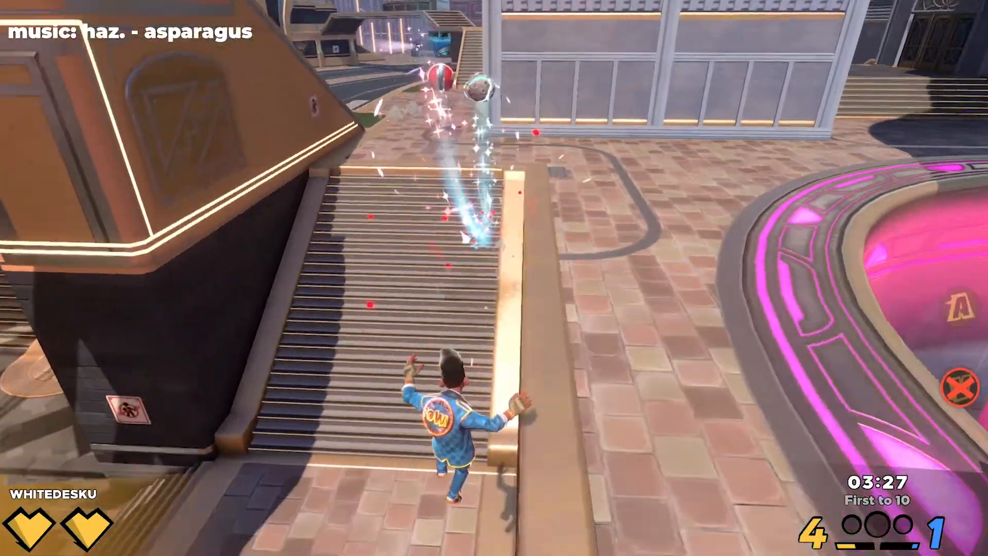
key(w)
key(w)
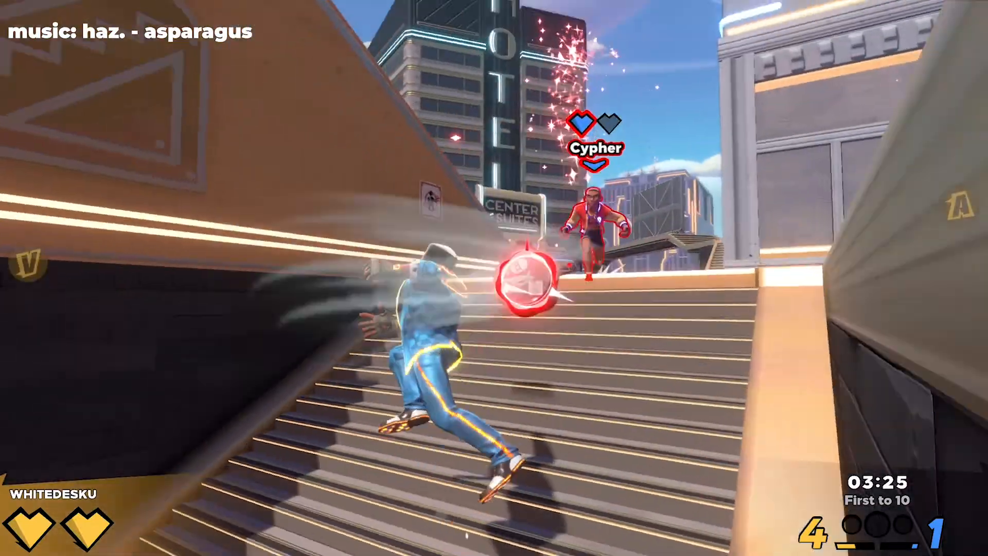
key(w)
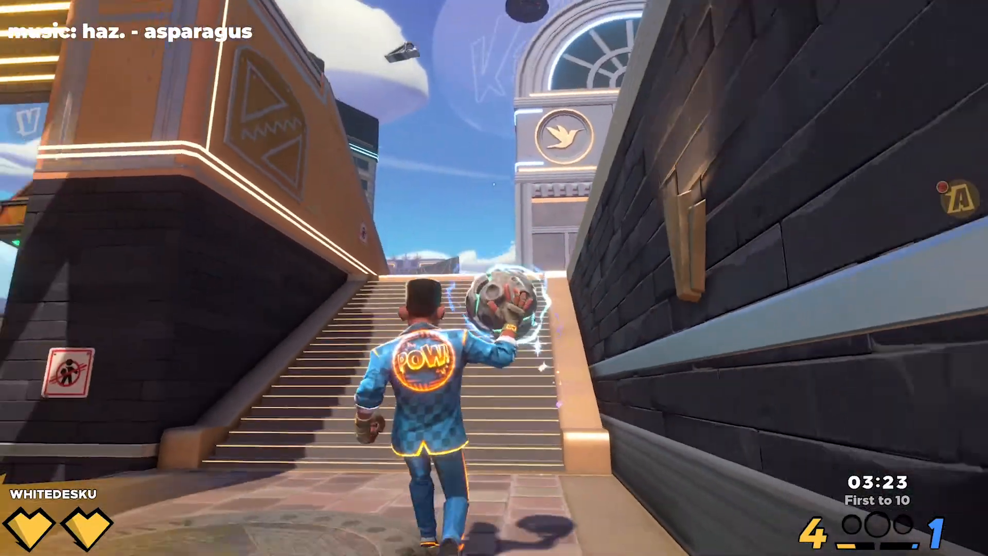
key(w)
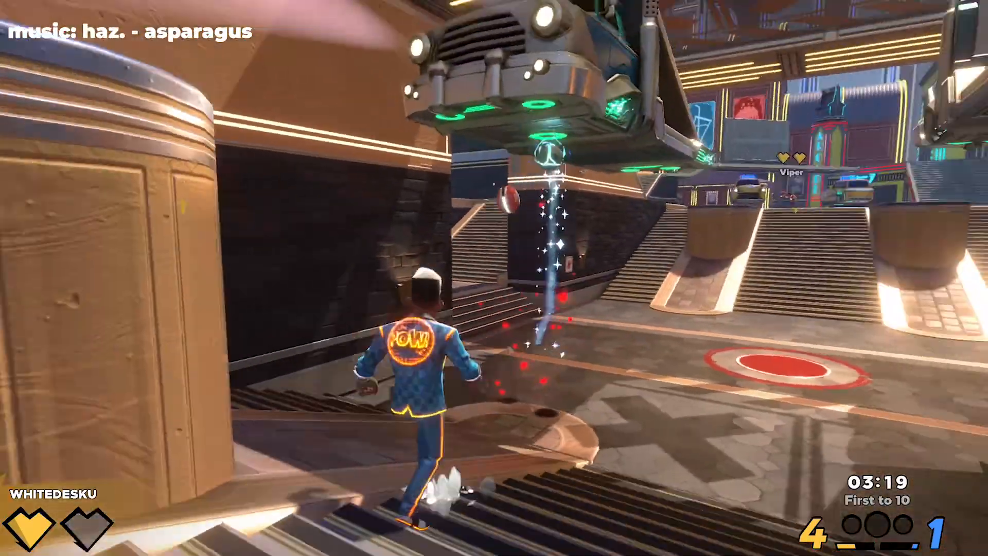
key(w)
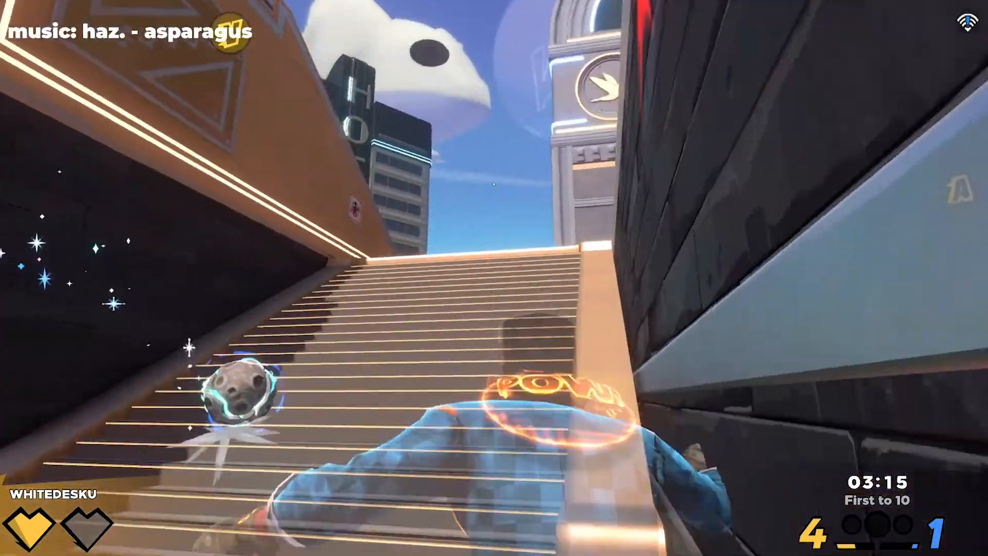
key(w)
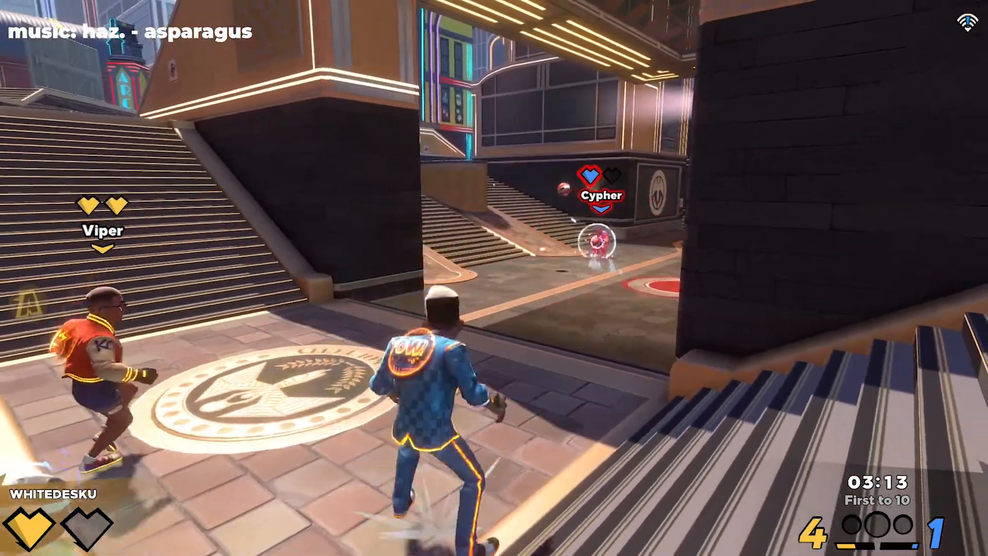
key(w)
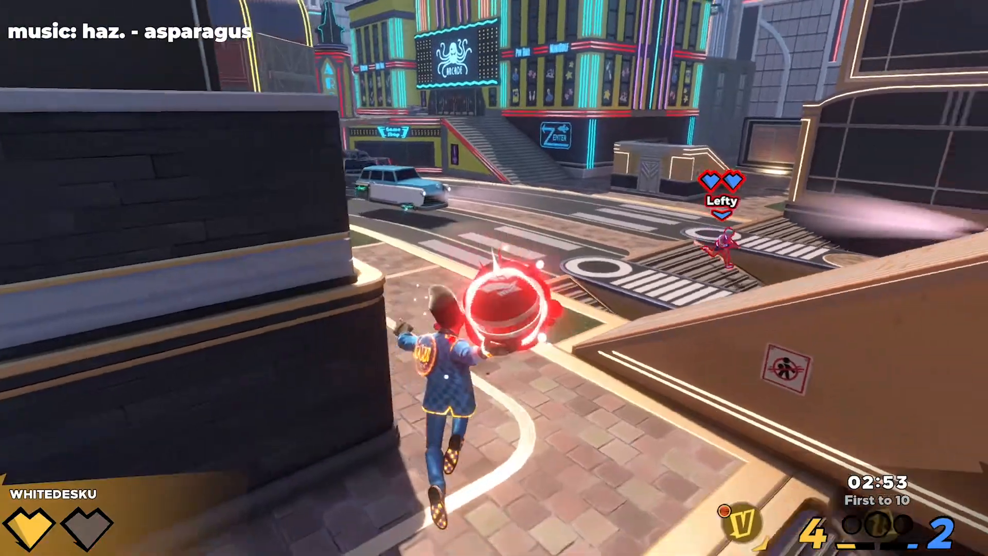
key(w)
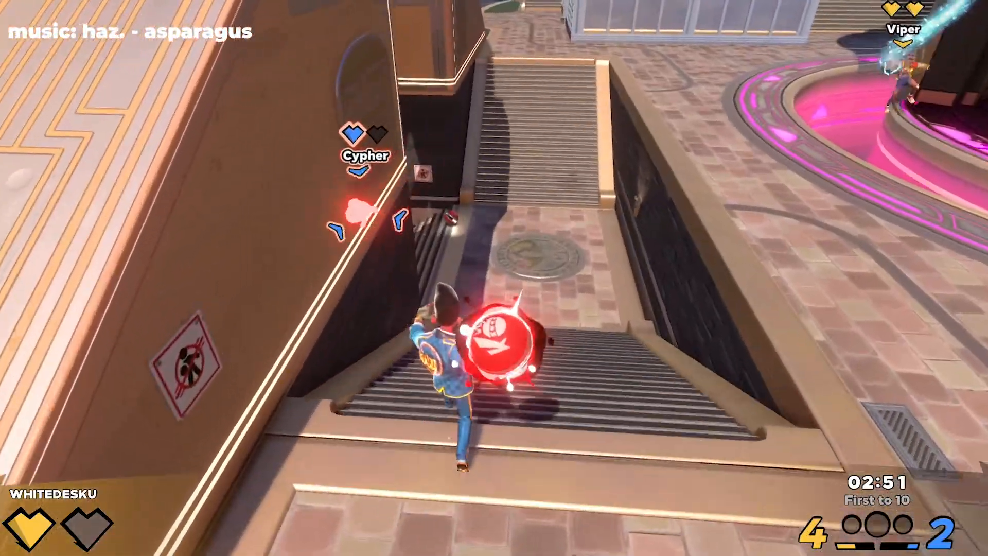
key(w)
click(494, 278)
key(w)
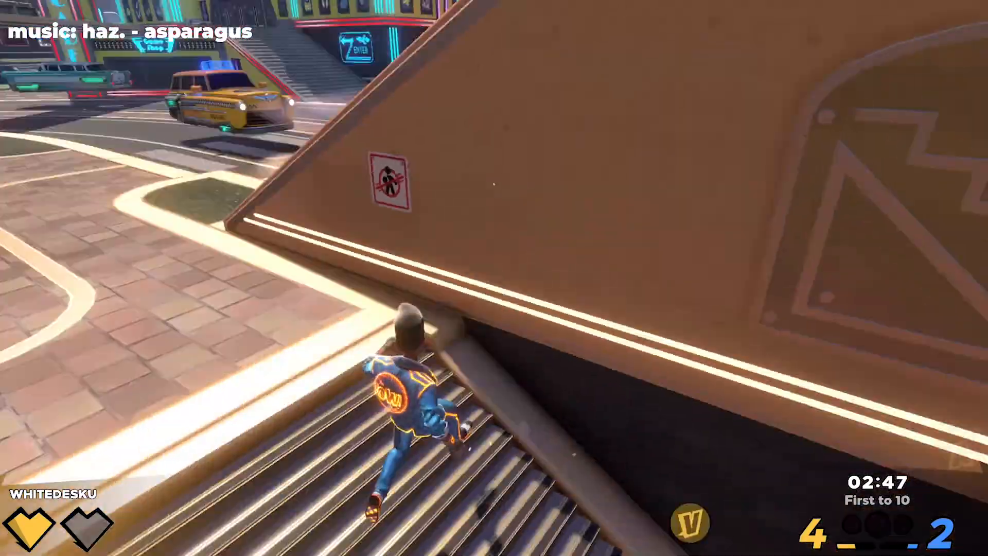
key(w)
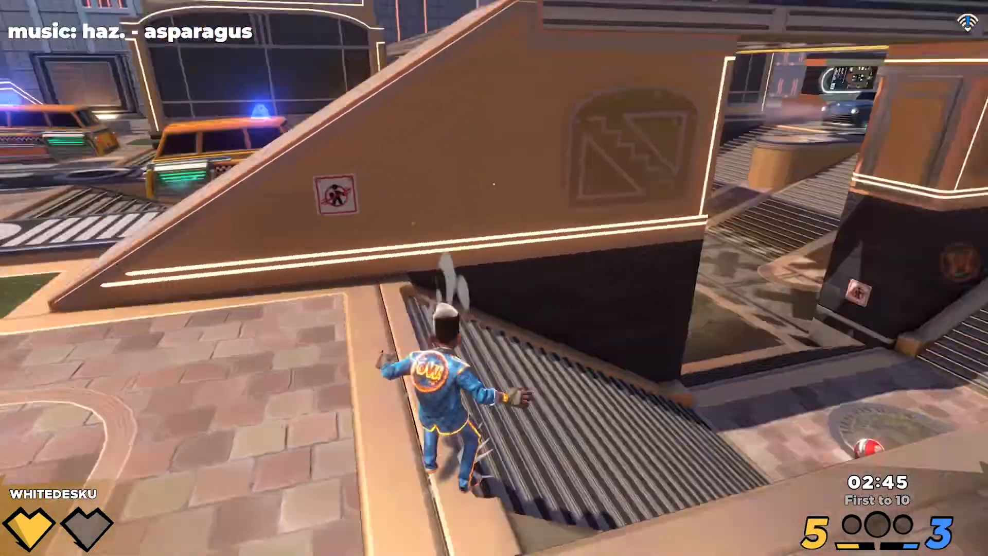
key(w)
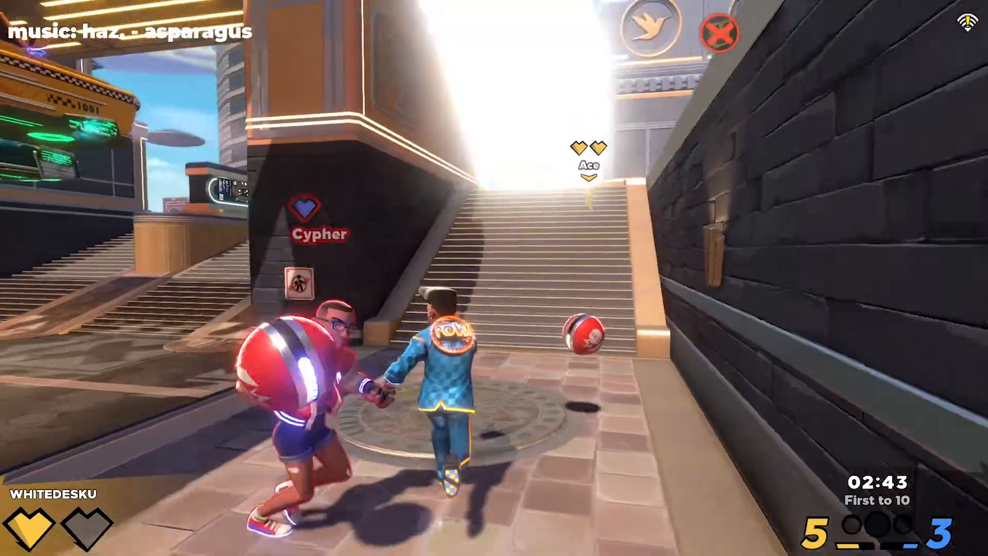